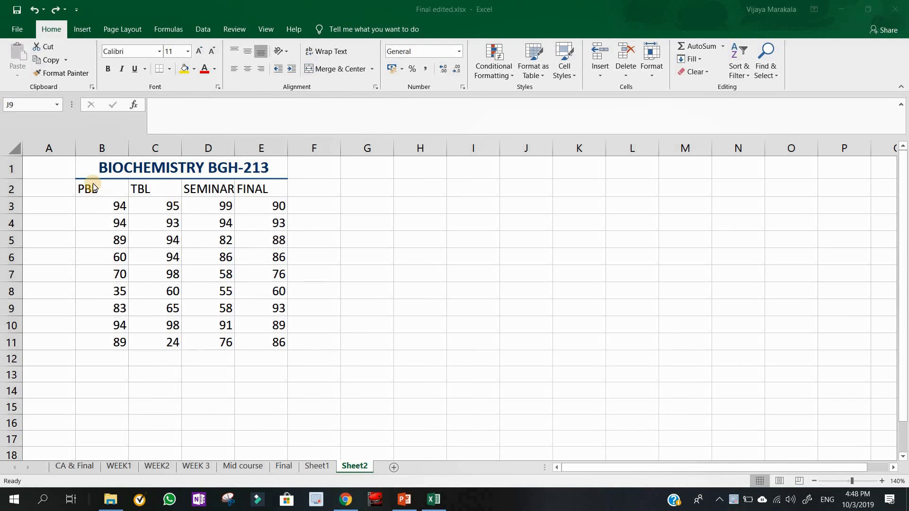
# Step: Select the Biochemistry scores in B2:E11 and bring up Quick Analysis for them
pyautogui.moveTo(94, 187)
pyautogui.mouseDown()
pyautogui.moveTo(170, 206)
pyautogui.moveTo(276, 346)
pyautogui.mouseUp()
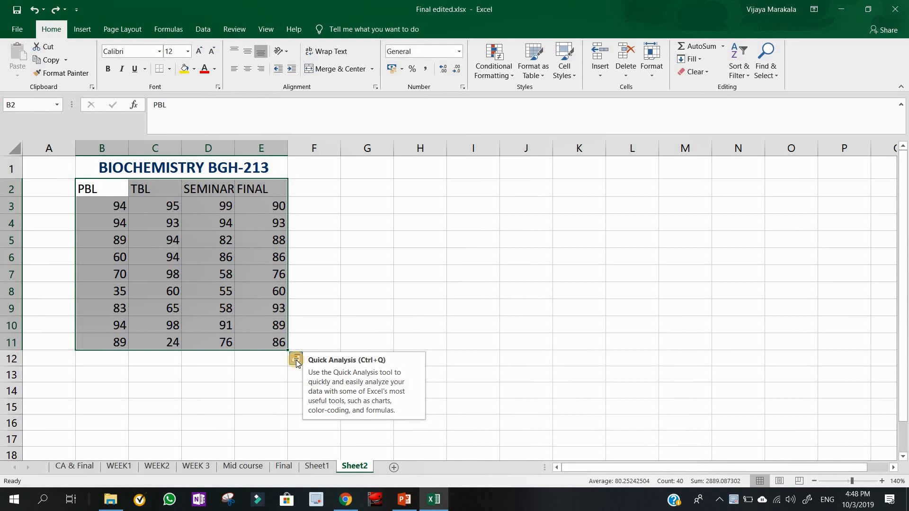
pyautogui.click(295, 361)
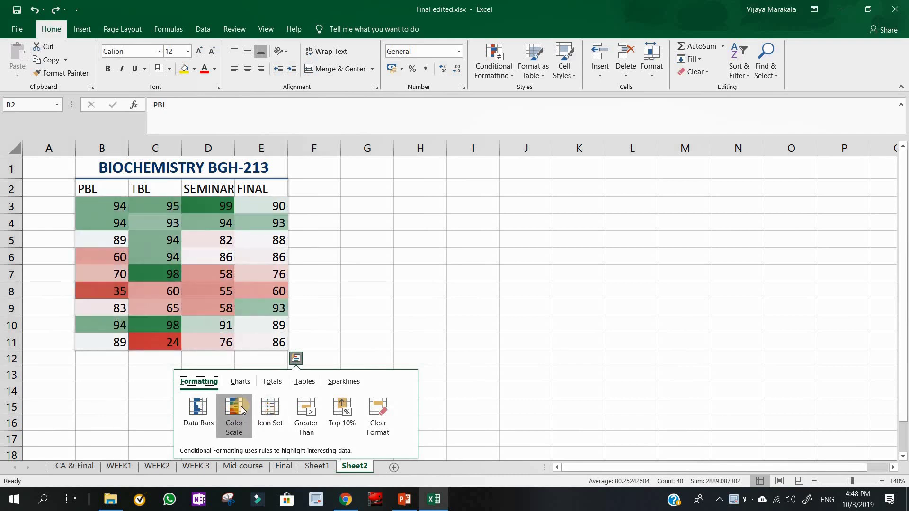
# Step: Preview the Quick Analysis chart and totals suggestions for the scores
pyautogui.click(241, 382)
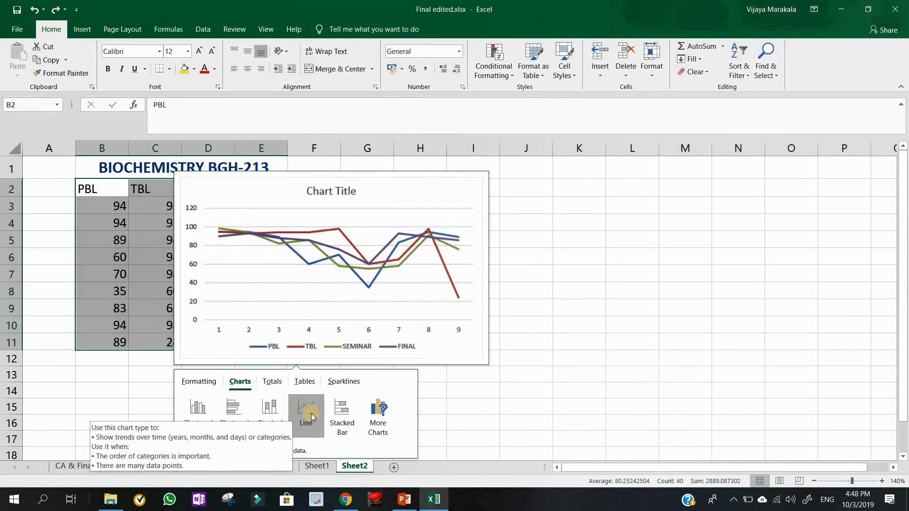
pyautogui.click(273, 384)
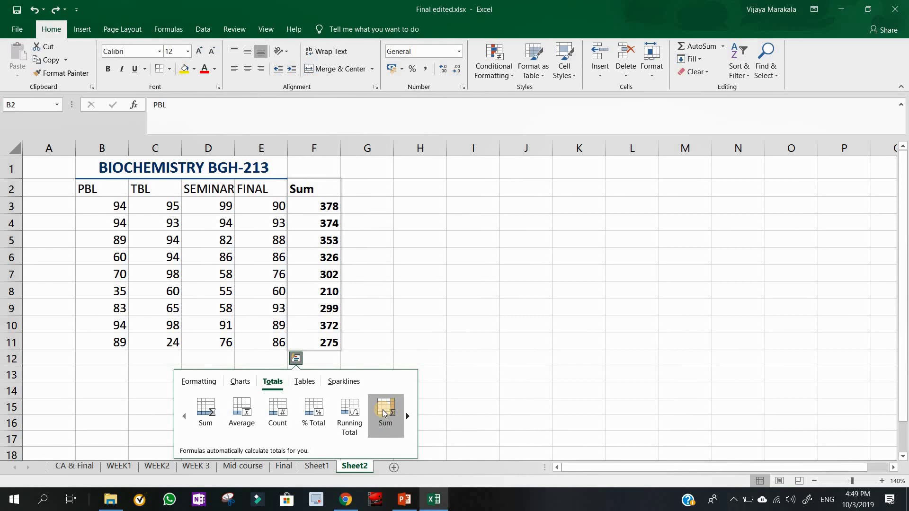
# Step: Convert the B2:E11 scores into a formatted table via Quick Analysis Tables
pyautogui.click(305, 382)
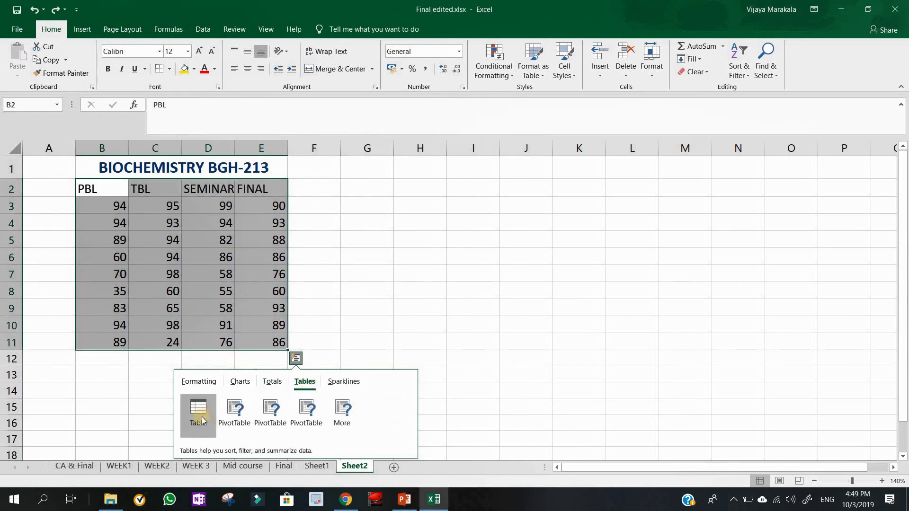
pyautogui.click(200, 418)
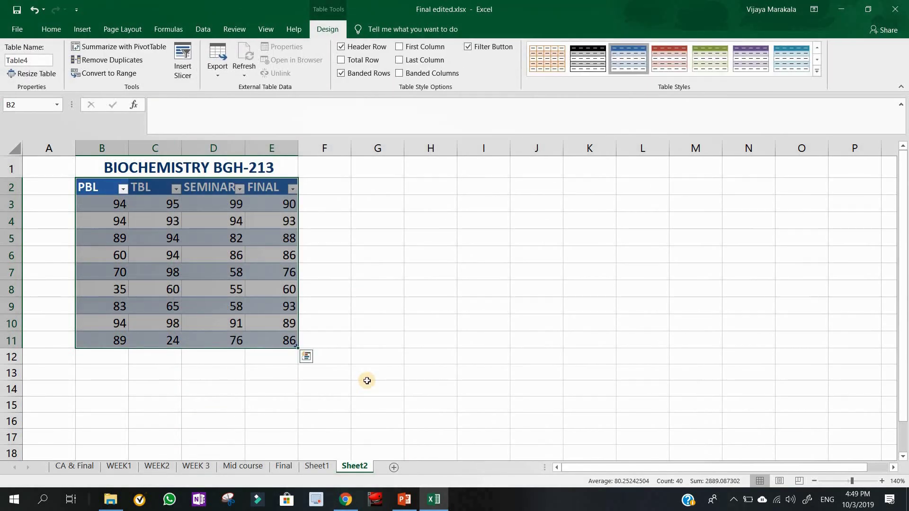
pyautogui.click(306, 357)
pyautogui.click(395, 306)
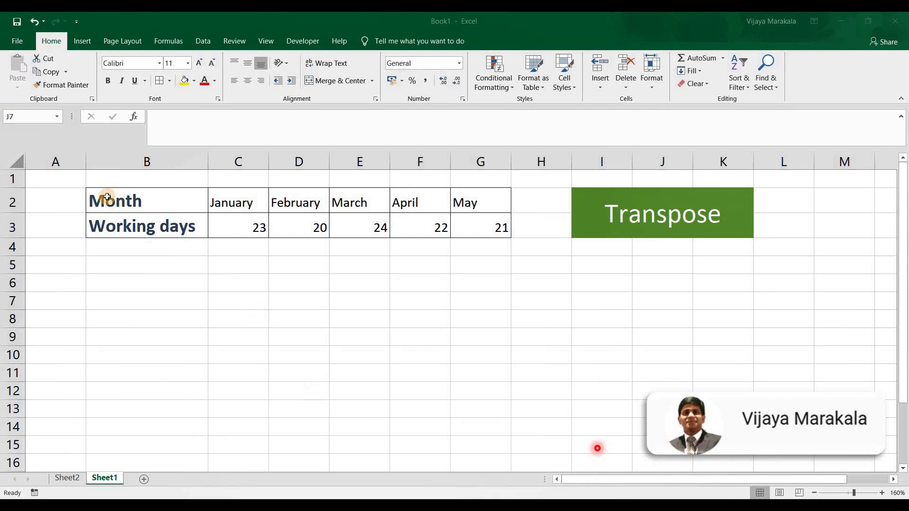
# Step: Copy the Month and Working days rows B2:G3 and choose cell A6 as destination
pyautogui.moveTo(106, 201); pyautogui.dragTo(480, 228)
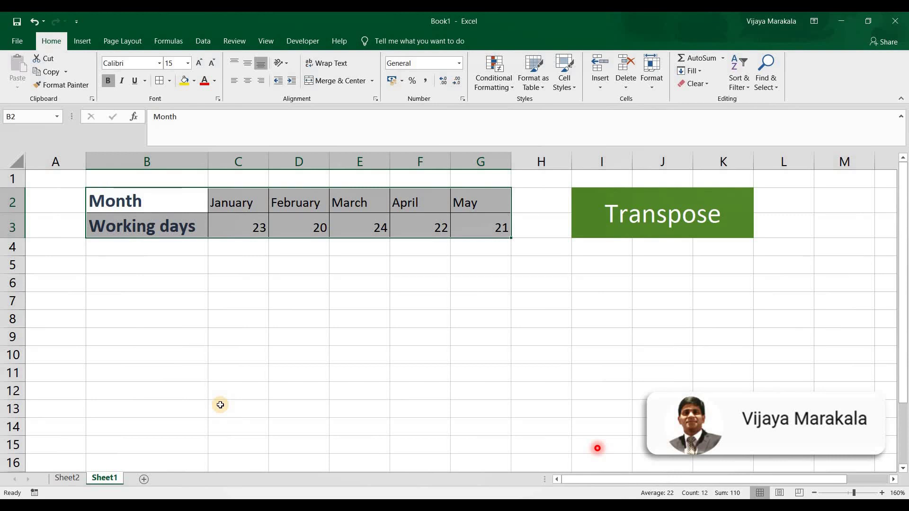
pyautogui.click(288, 355)
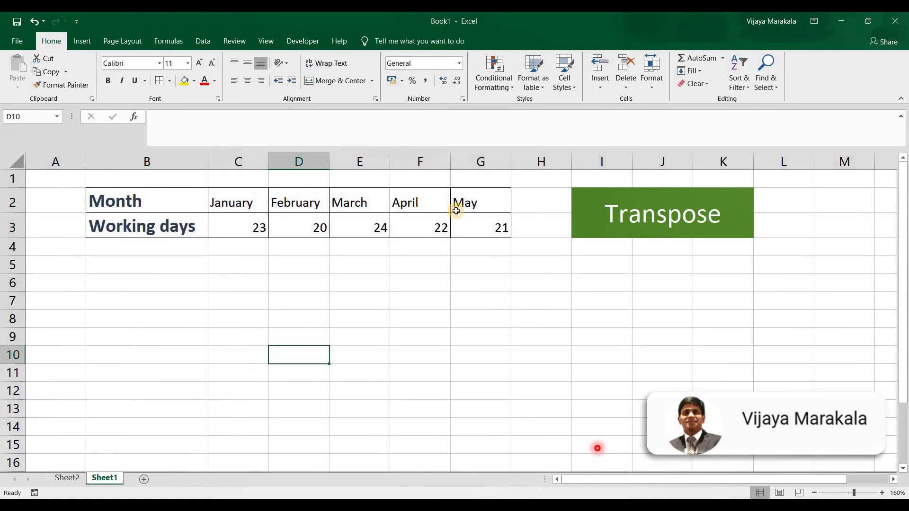
pyautogui.moveTo(114, 201); pyautogui.dragTo(470, 225)
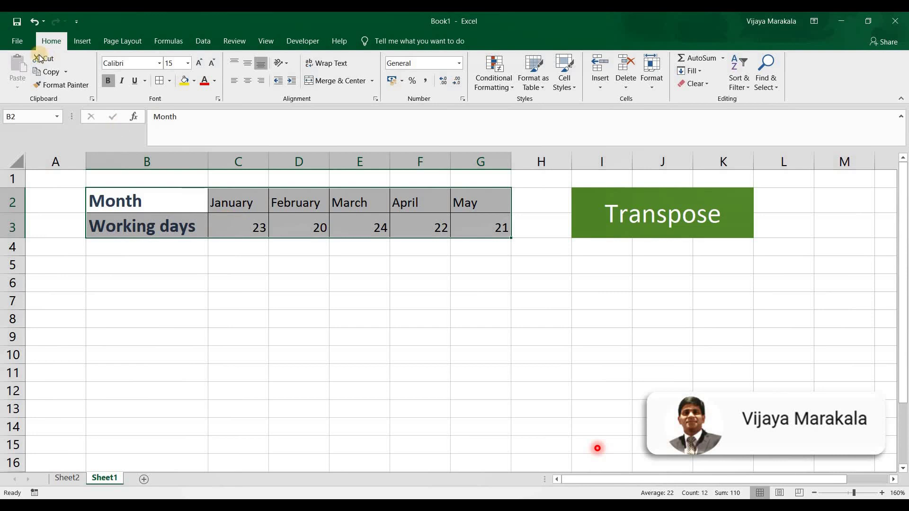
pyautogui.click(51, 73)
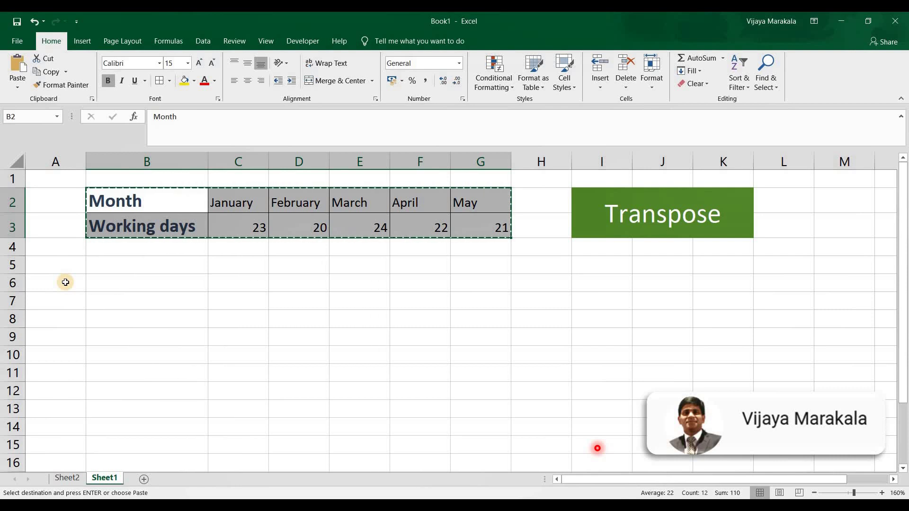
pyautogui.click(66, 283)
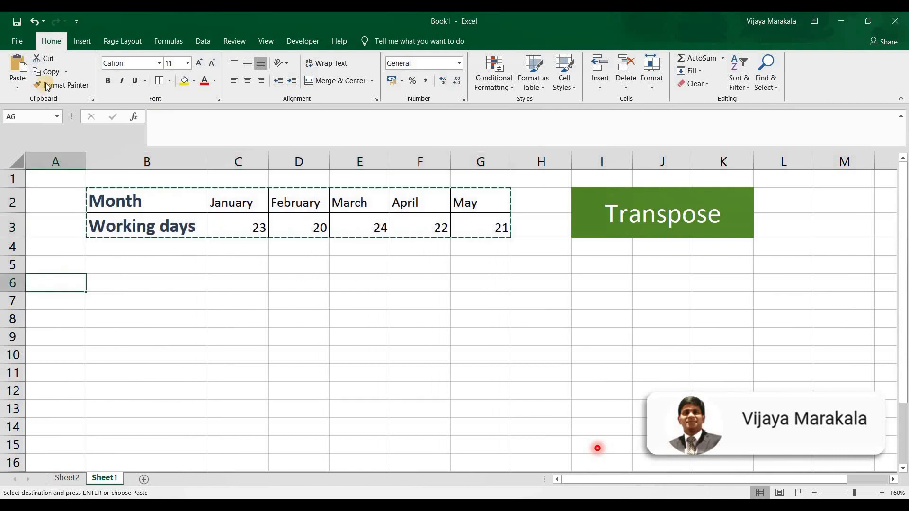
# Step: Paste Special the copied rows at A6 with Transpose, filling A6:B11
pyautogui.click(20, 89)
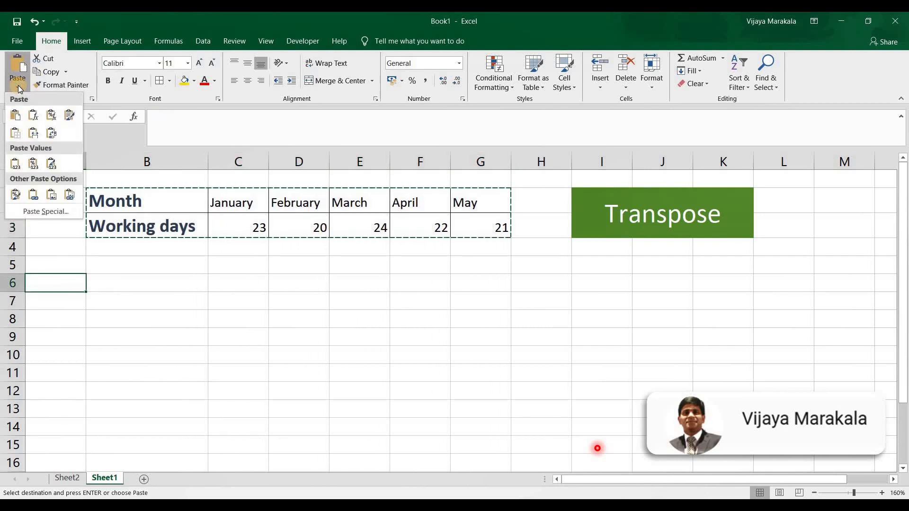
pyautogui.click(50, 212)
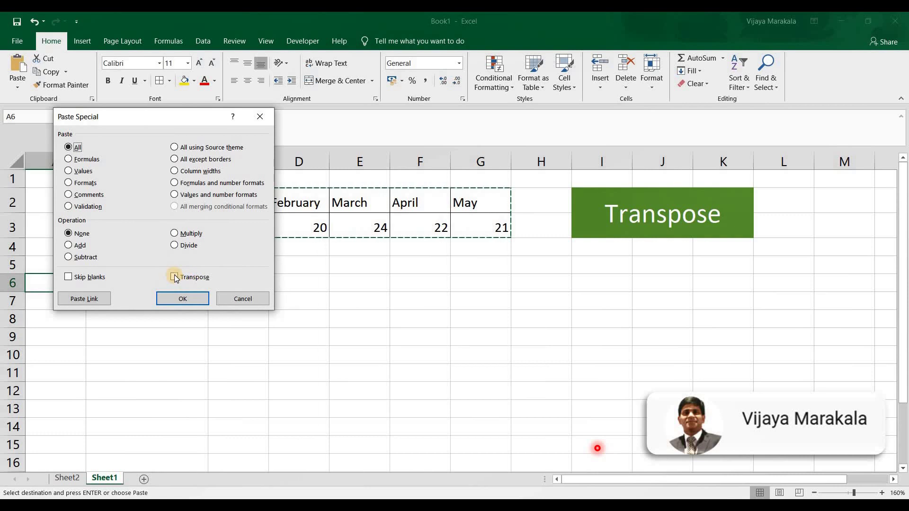
pyautogui.click(175, 278)
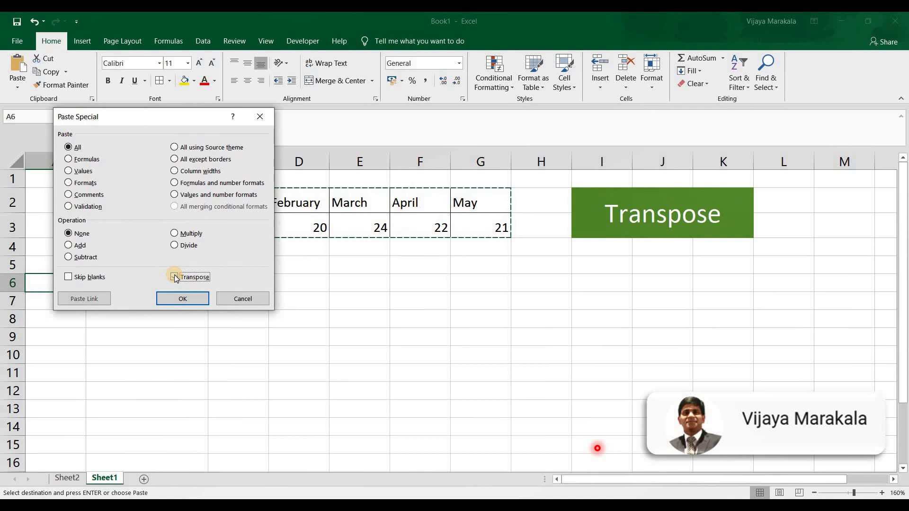
pyautogui.click(192, 299)
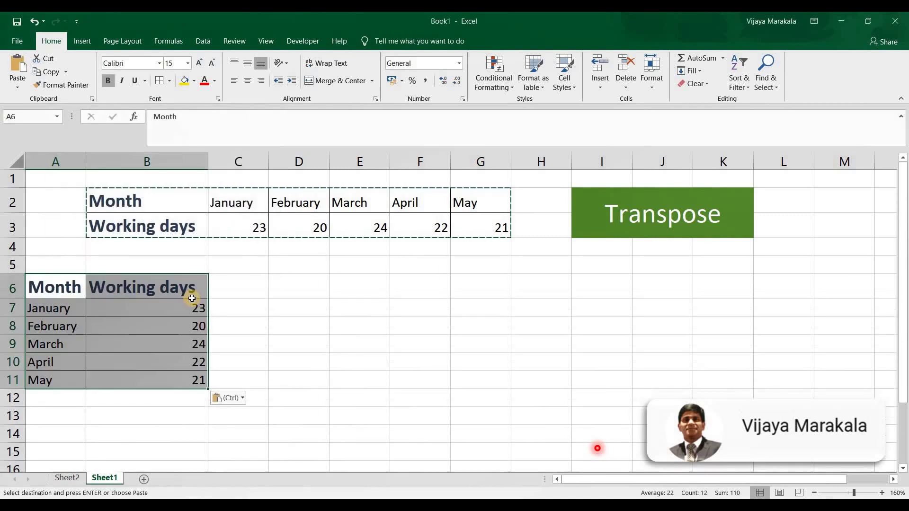
pyautogui.click(408, 336)
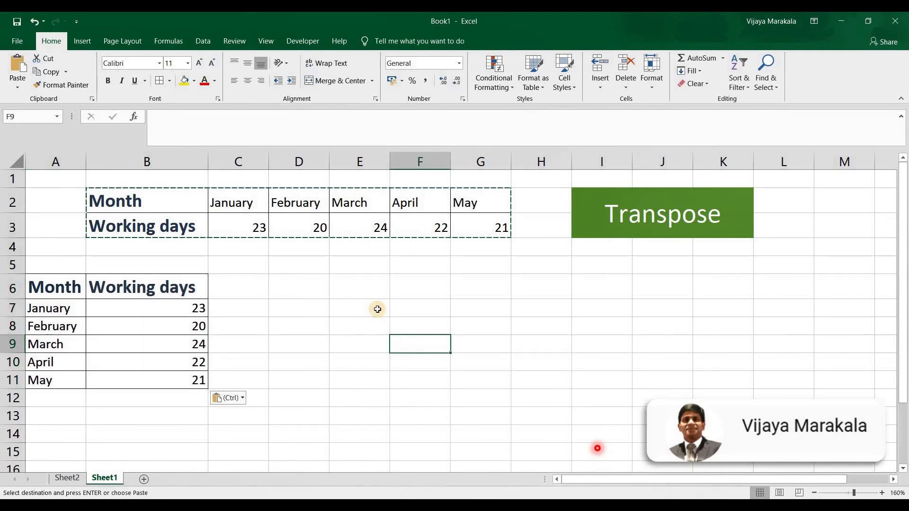